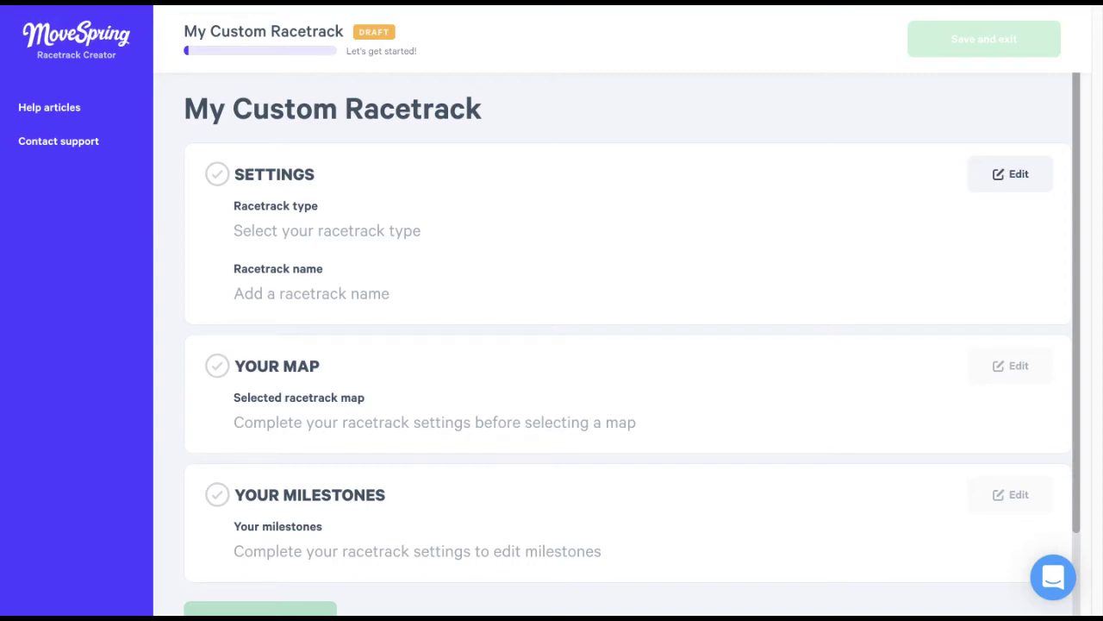
Set the racetrack to a custom uploaded map with no milestones, named 'My Custom Racetrack', and save
{"action": "left_click", "coordinate": [1017, 174]}
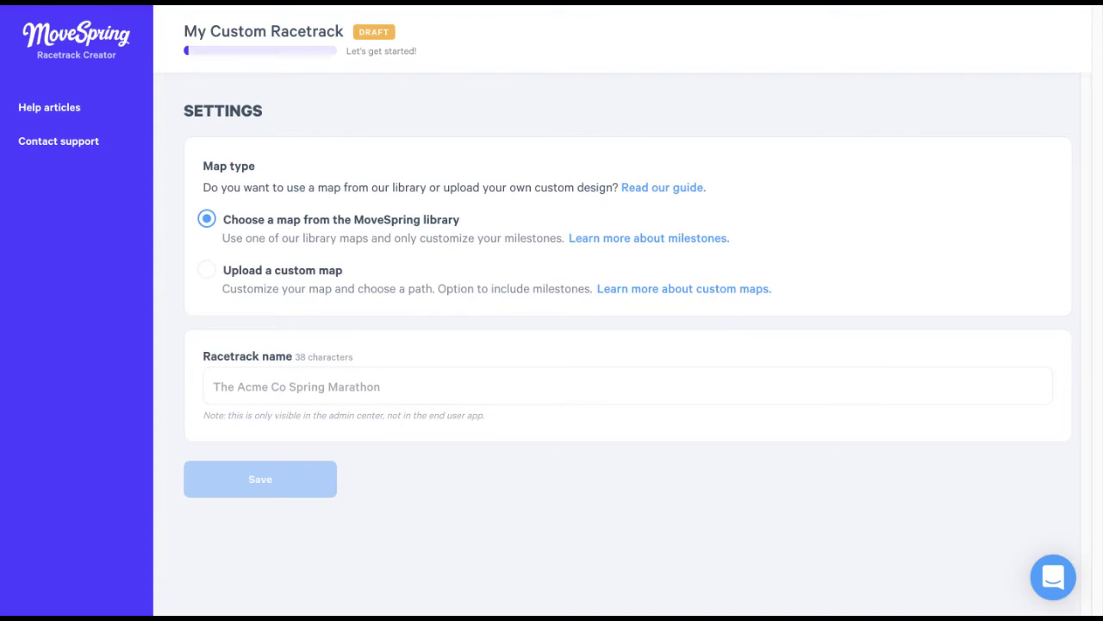
{"action": "left_click", "coordinate": [206, 274]}
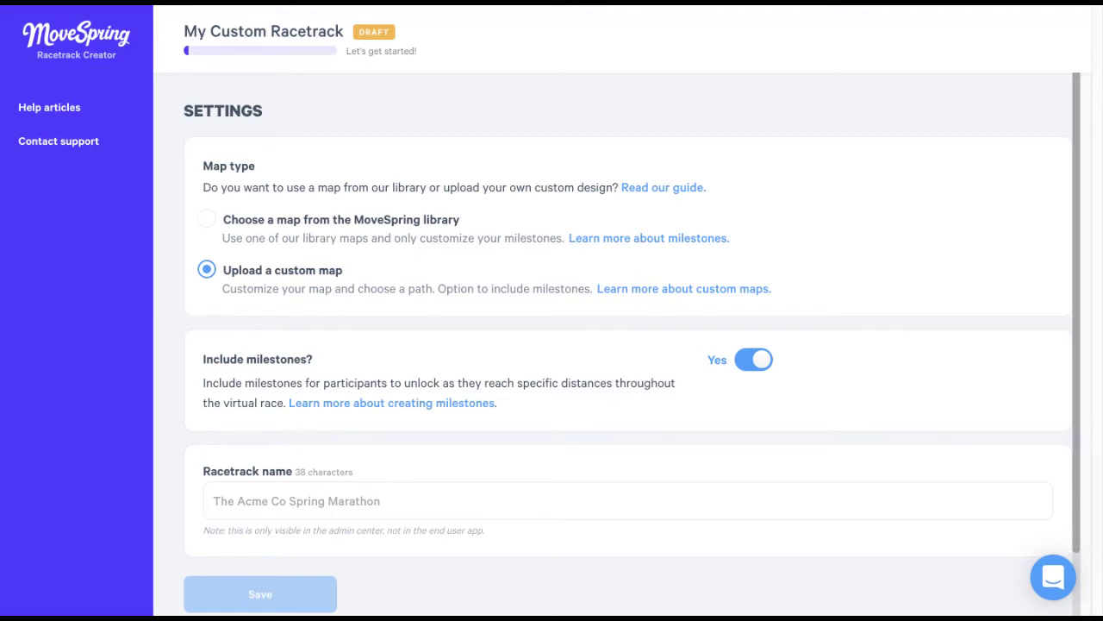
{"action": "left_click", "coordinate": [756, 362]}
{"action": "left_click", "coordinate": [541, 498]}
{"action": "type", "text": "M"}
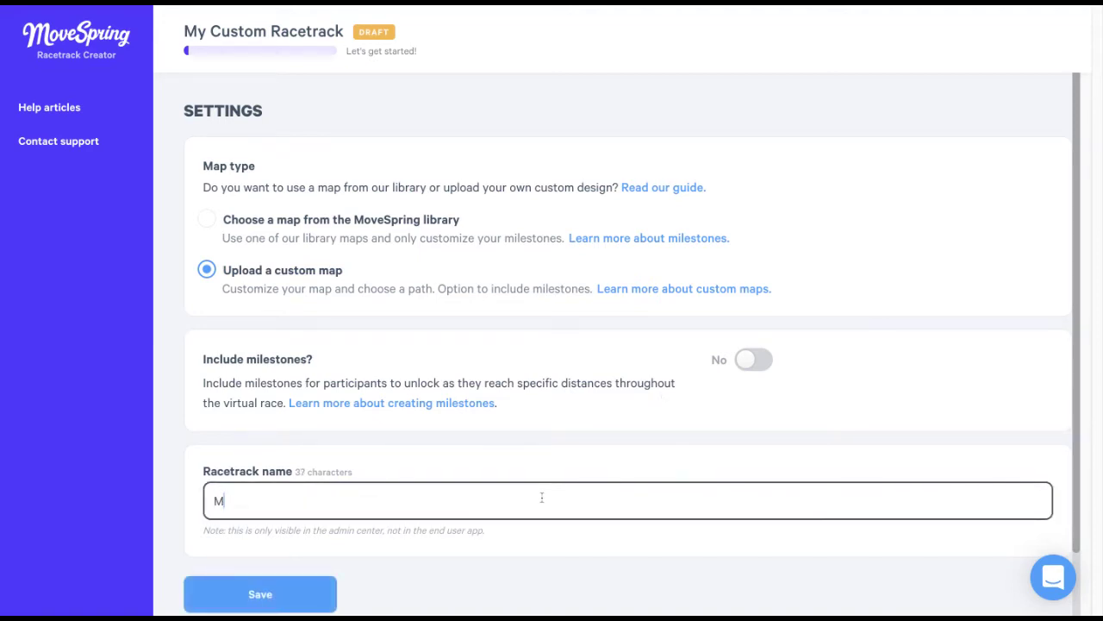
{"action": "type", "text": "y Custom Racetrack"}
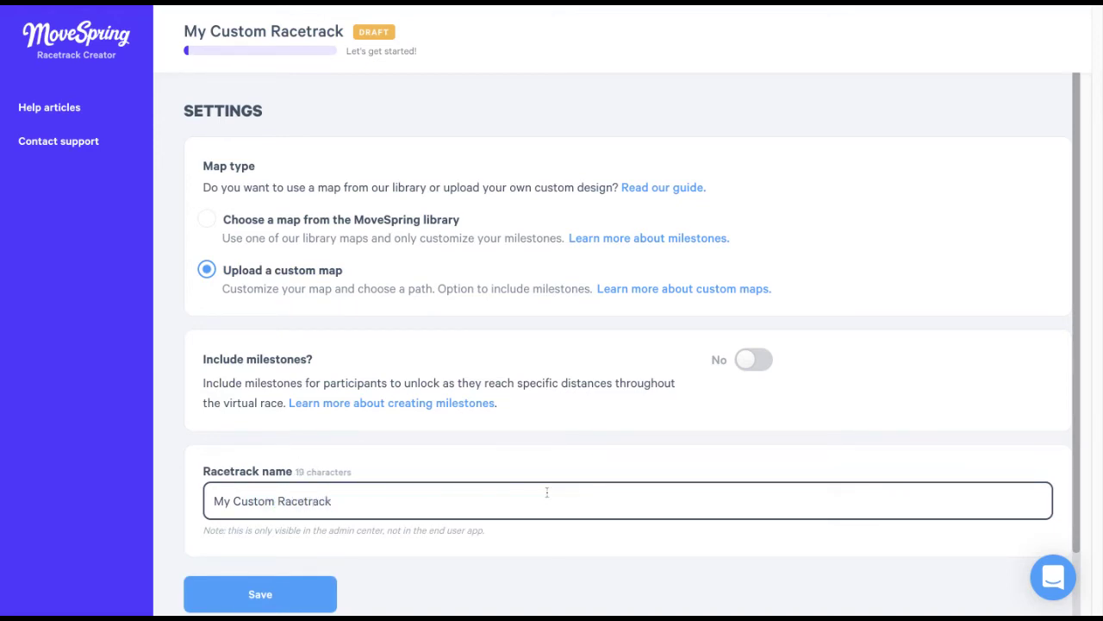
{"action": "left_click", "coordinate": [229, 591]}
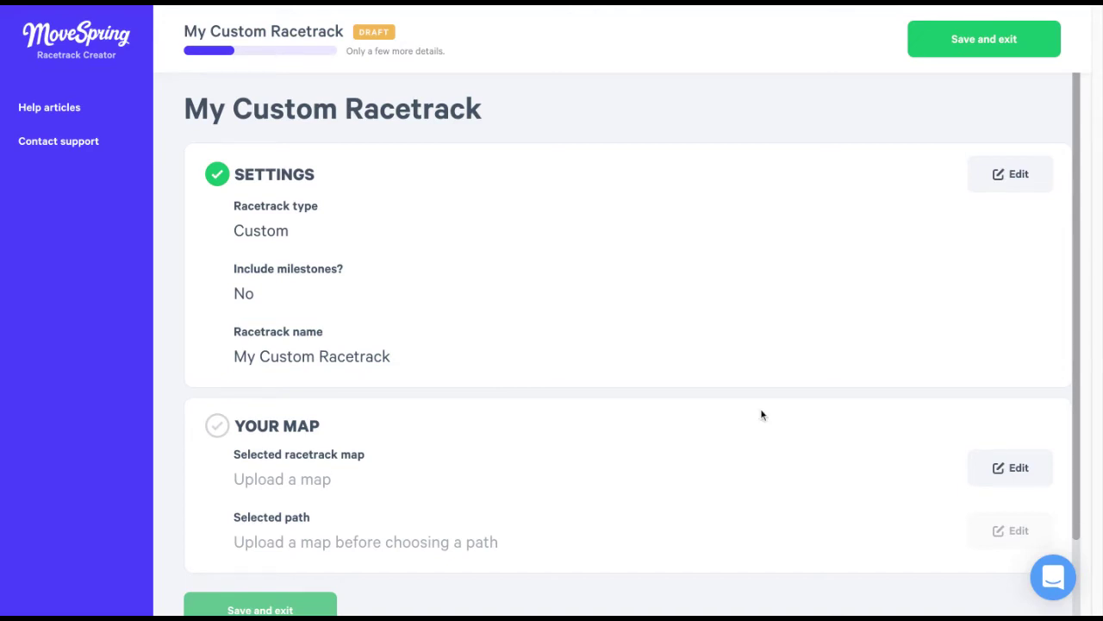
Upload a snowy mountain-and-city photo as Scene 1, shifting the crop area higher
{"action": "left_click", "coordinate": [1023, 466]}
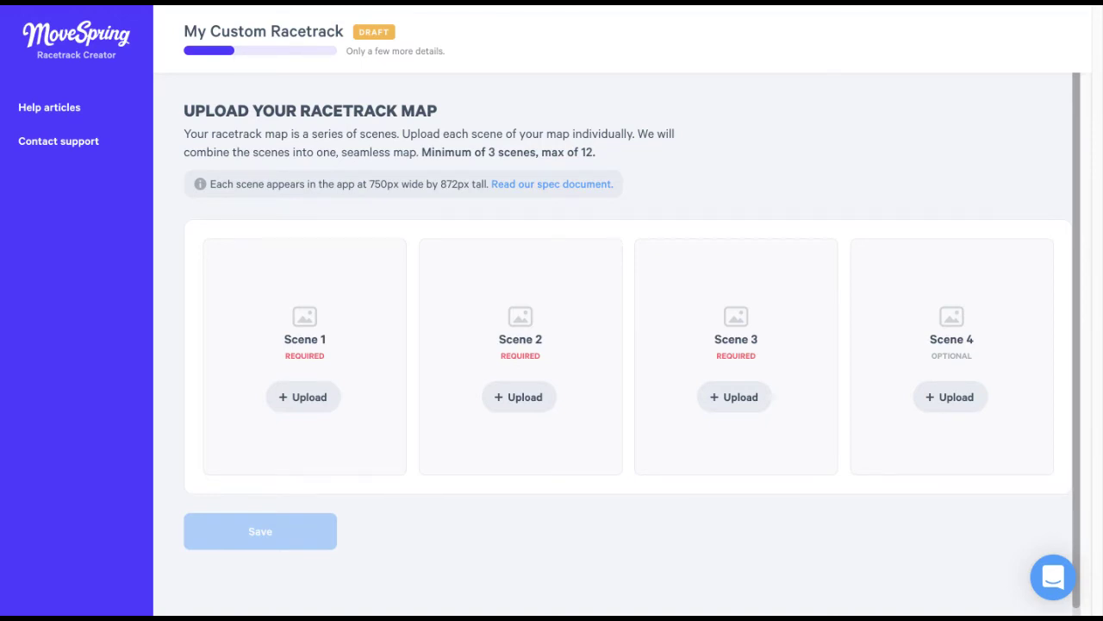
{"action": "left_click", "coordinate": [299, 396]}
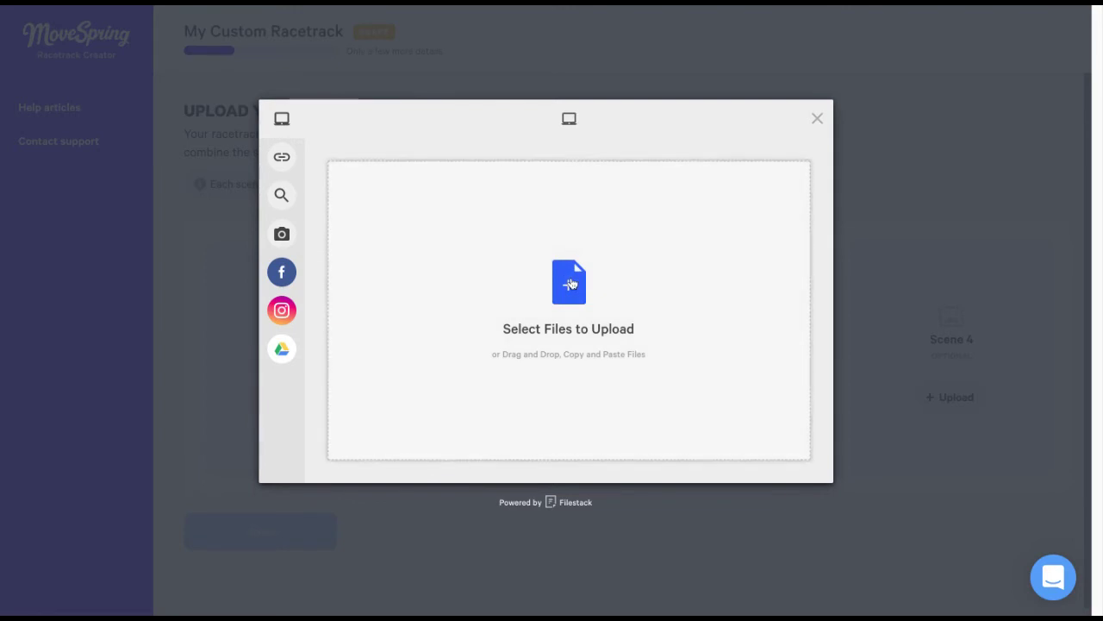
{"action": "left_click", "coordinate": [571, 283]}
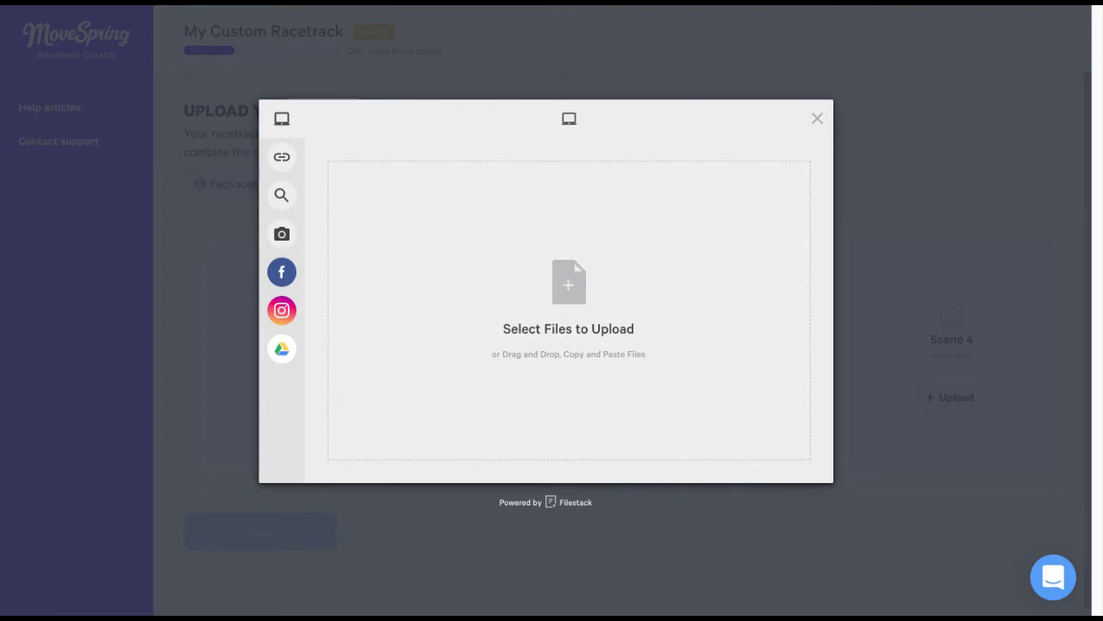
{"action": "left_click_drag", "start_coordinate": [627, 335], "coordinate": [627, 312]}
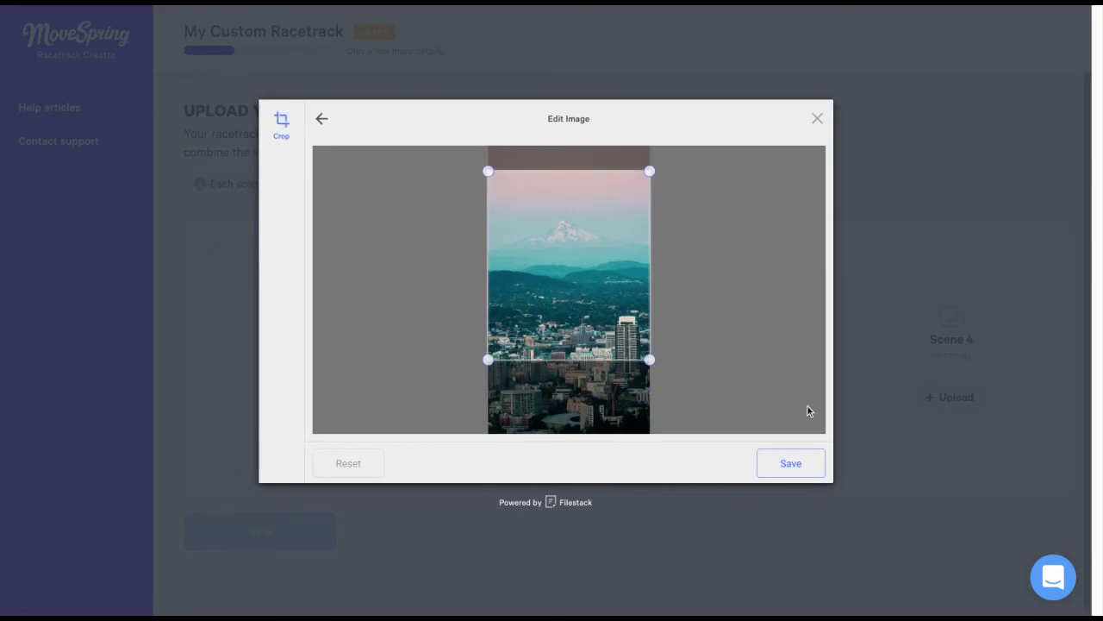
{"action": "left_click", "coordinate": [801, 464]}
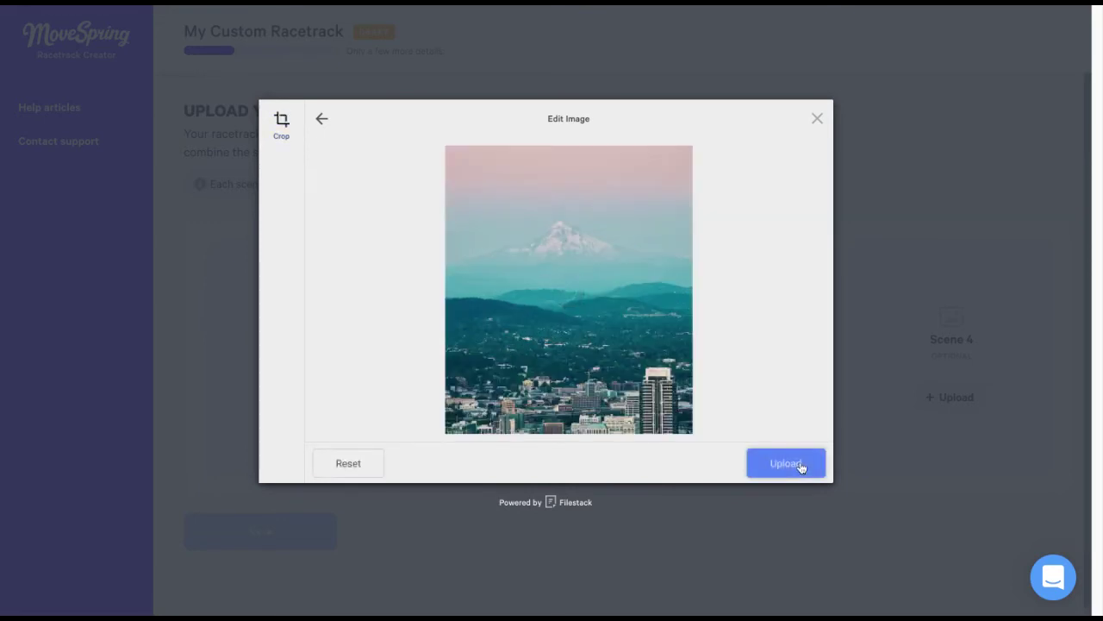
{"action": "left_click", "coordinate": [801, 466]}
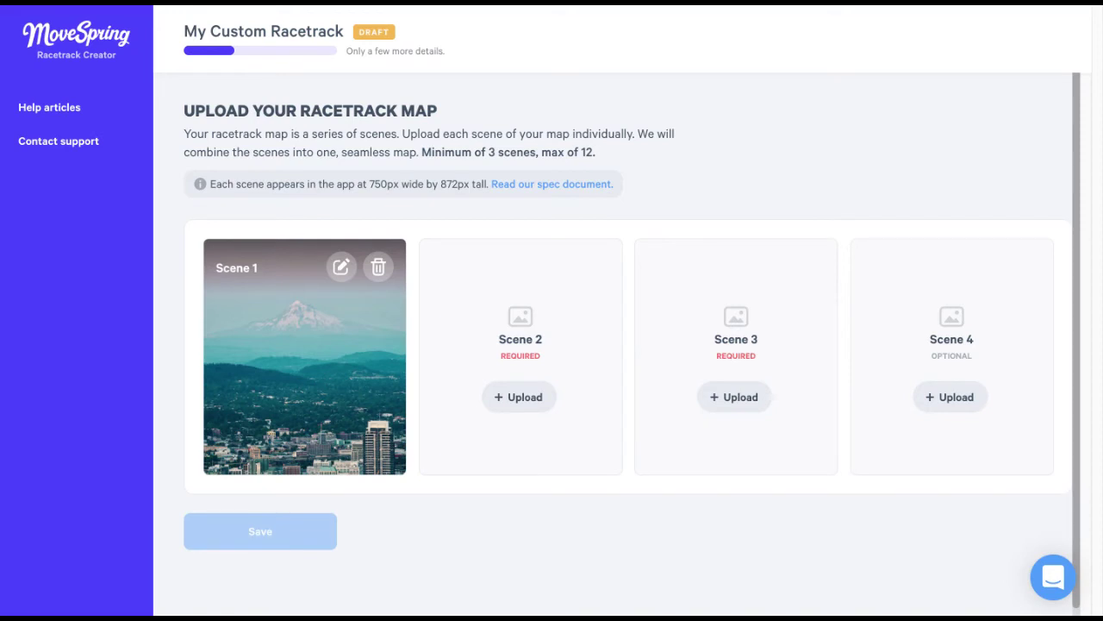
Upload city skyline photos into Scenes 2 and 3 and save the three-scene map
{"action": "left_click", "coordinate": [508, 396]}
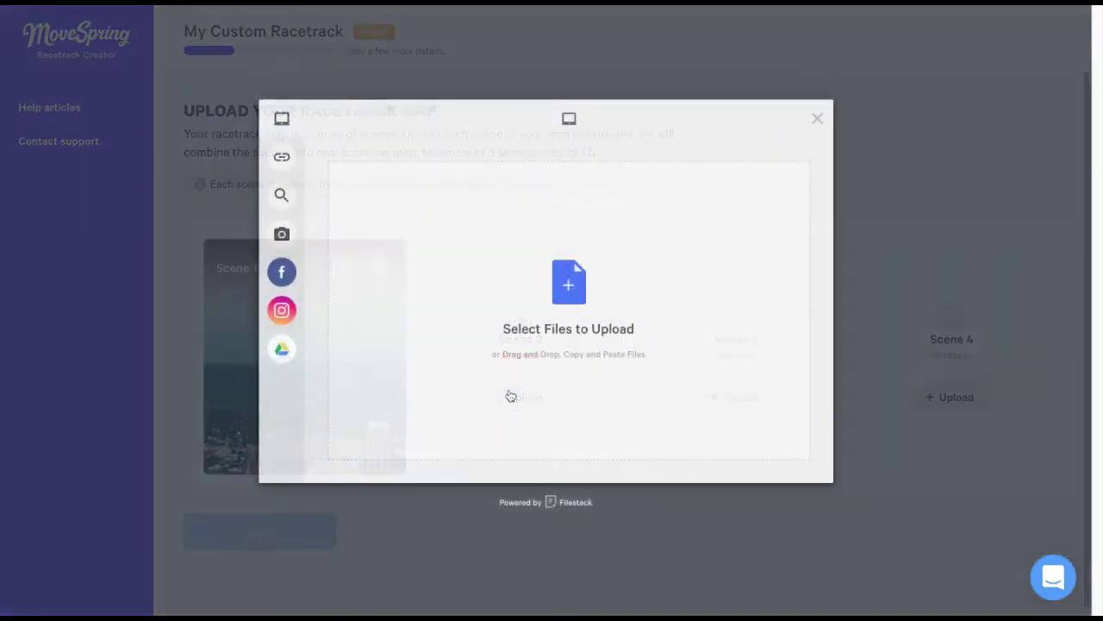
{"action": "left_click", "coordinate": [553, 299]}
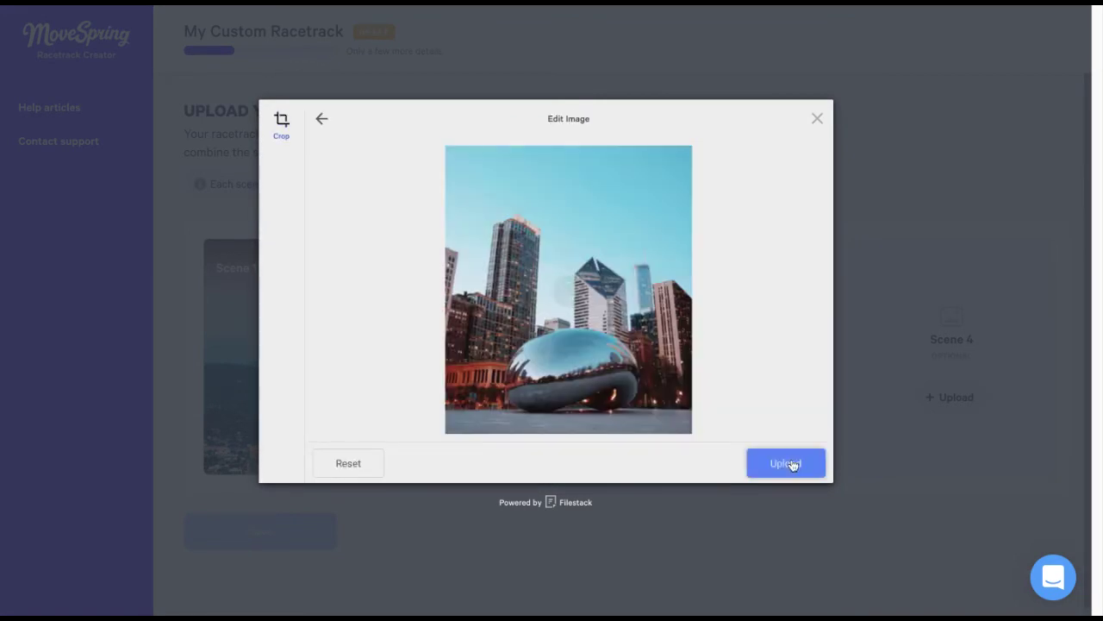
{"action": "left_click", "coordinate": [786, 464]}
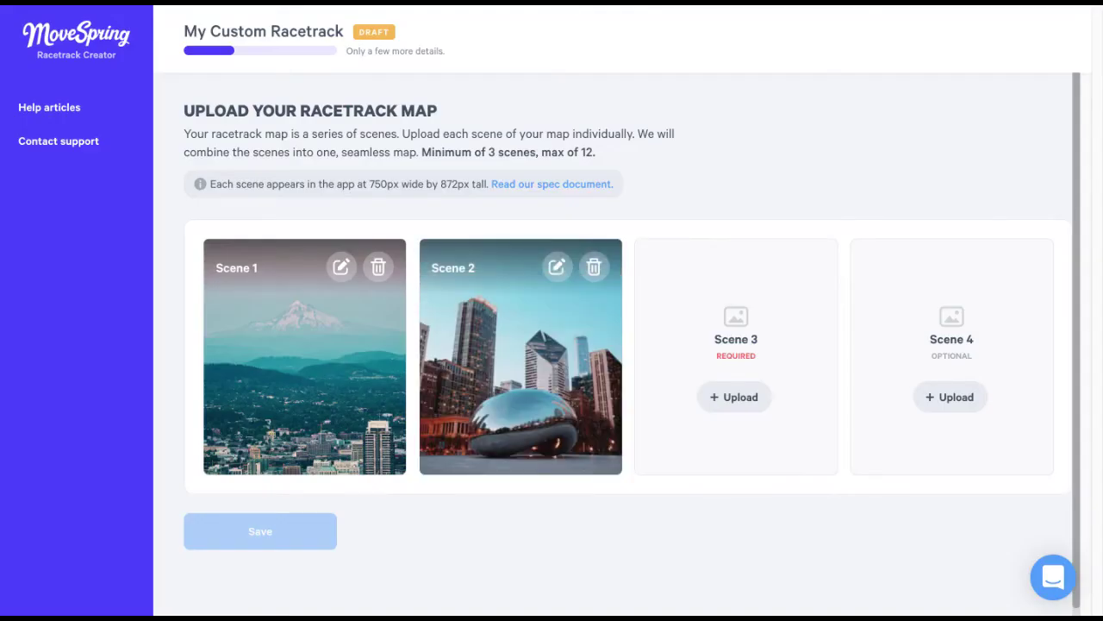
{"action": "left_click", "coordinate": [737, 396]}
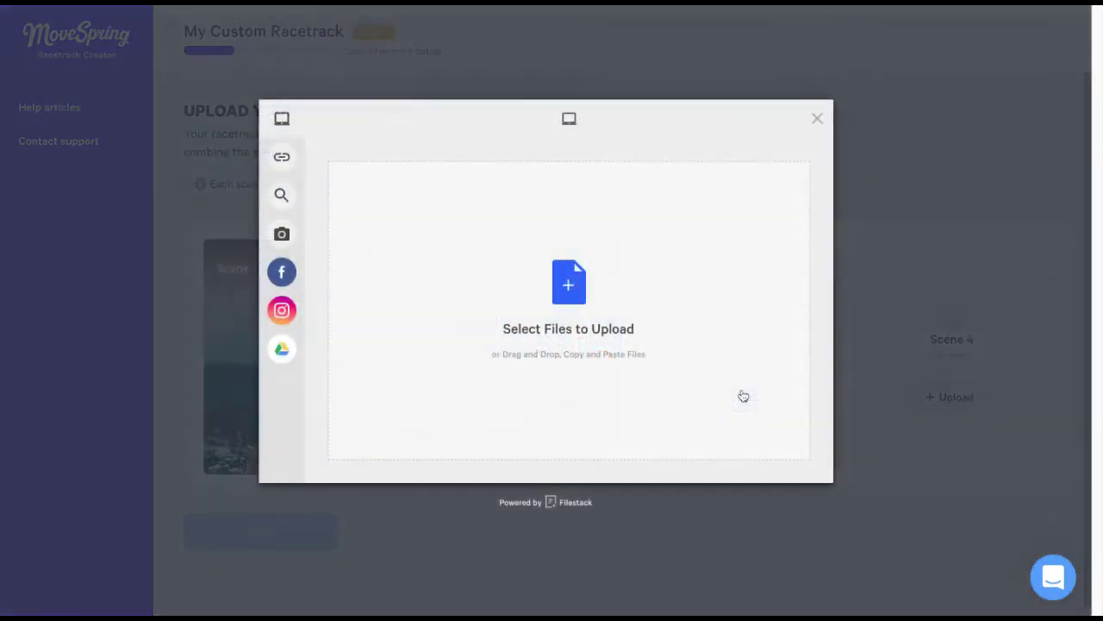
{"action": "left_click", "coordinate": [613, 301]}
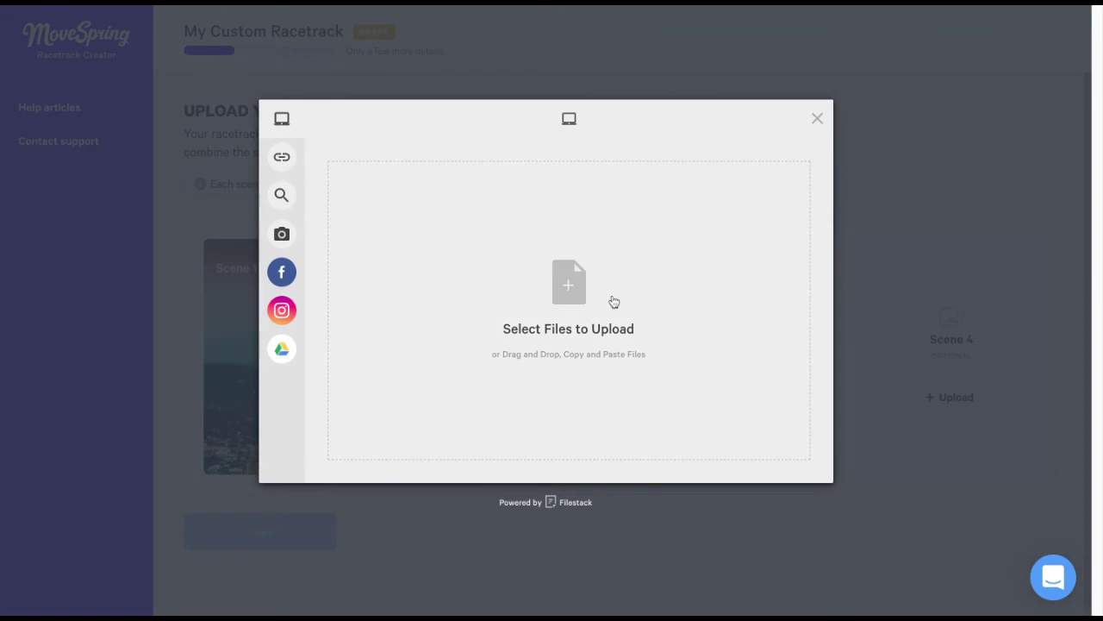
{"action": "left_click", "coordinate": [793, 461]}
{"action": "left_click", "coordinate": [800, 463]}
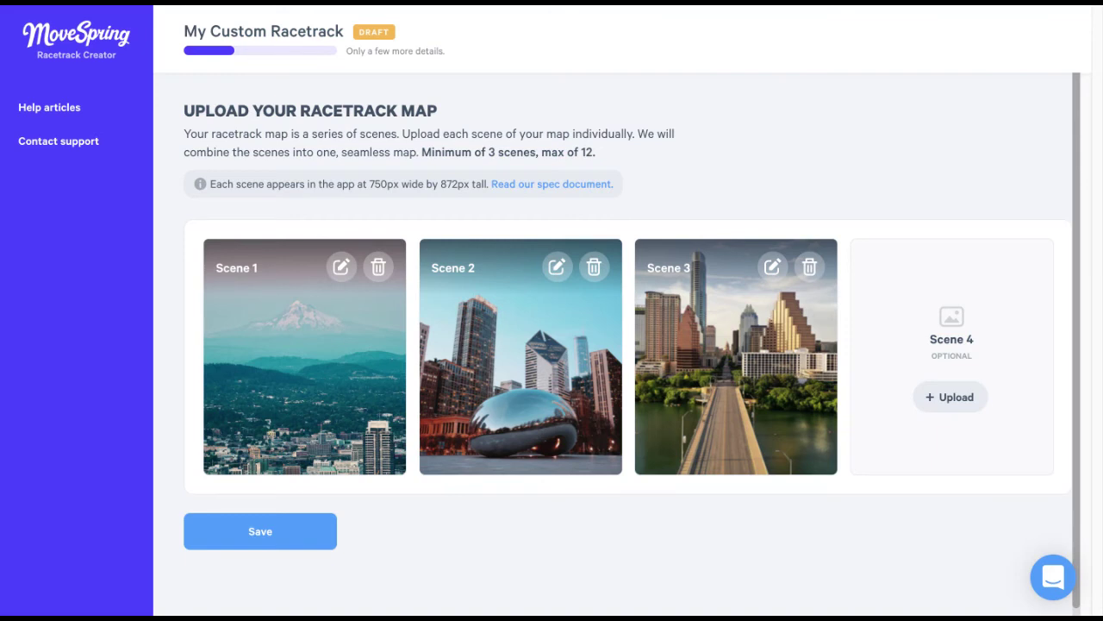
{"action": "left_click", "coordinate": [325, 543]}
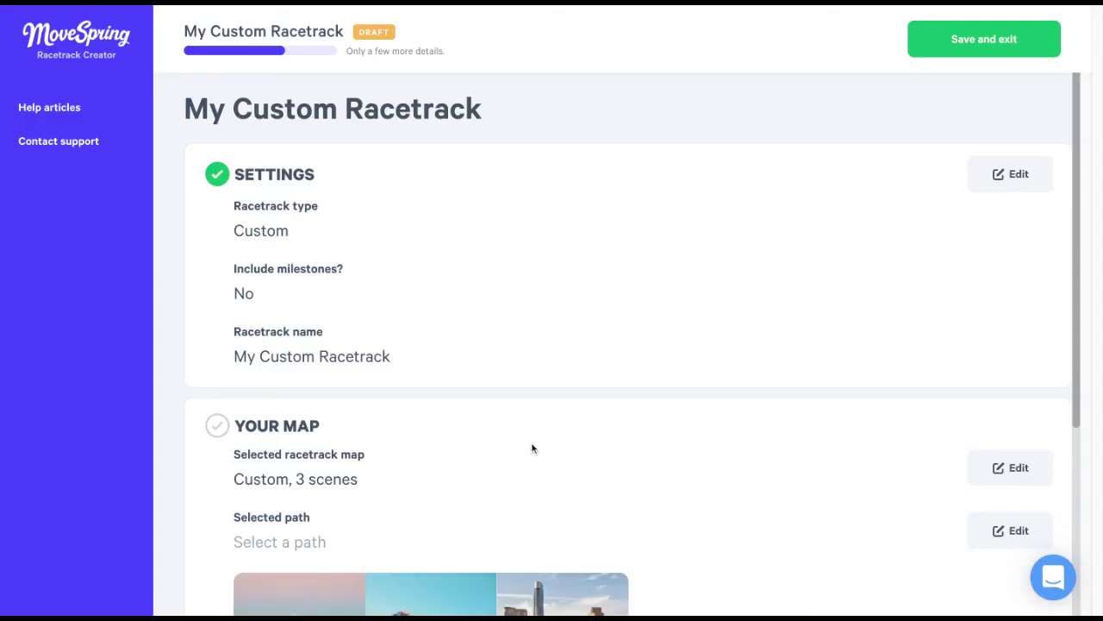
Reopen the selected racetrack map's scenes for editing from the summary page
{"action": "scroll", "coordinate": [529, 431], "scroll_direction": "down", "scroll_amount": 3}
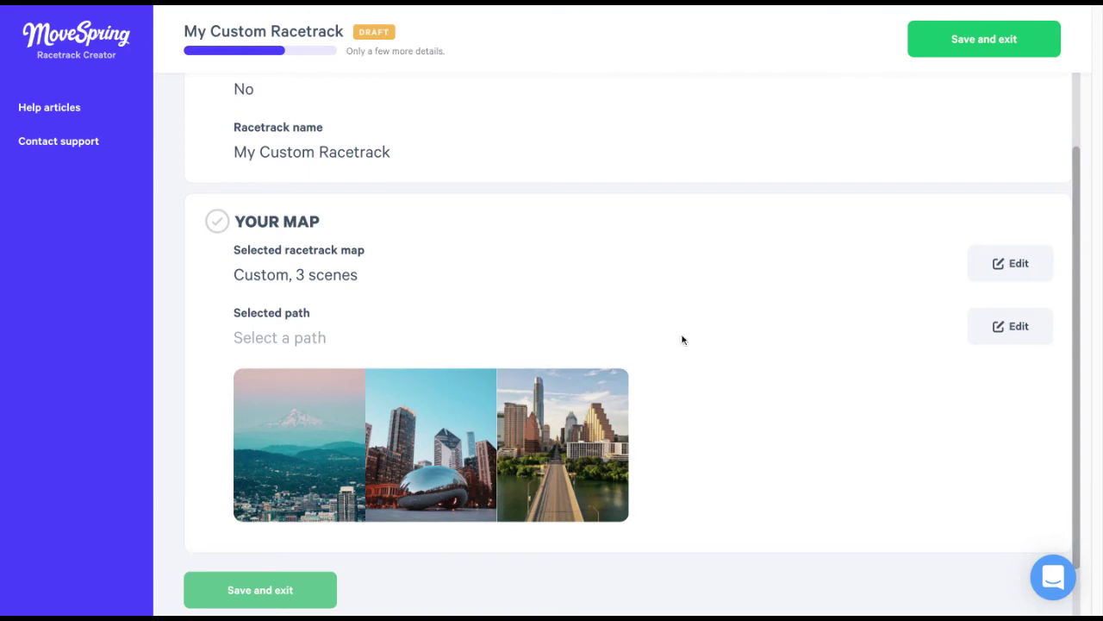
{"action": "left_click", "coordinate": [1017, 263]}
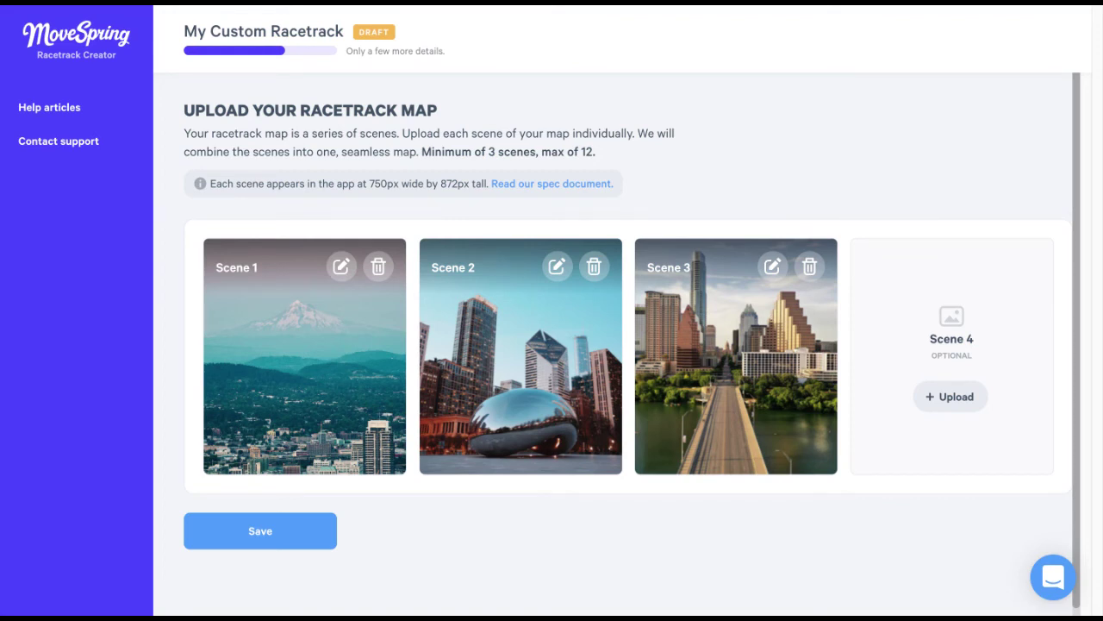
Upload the sunset lake skyline photo, then delete the bean sculpture scene from the map
{"action": "left_click", "coordinate": [772, 267]}
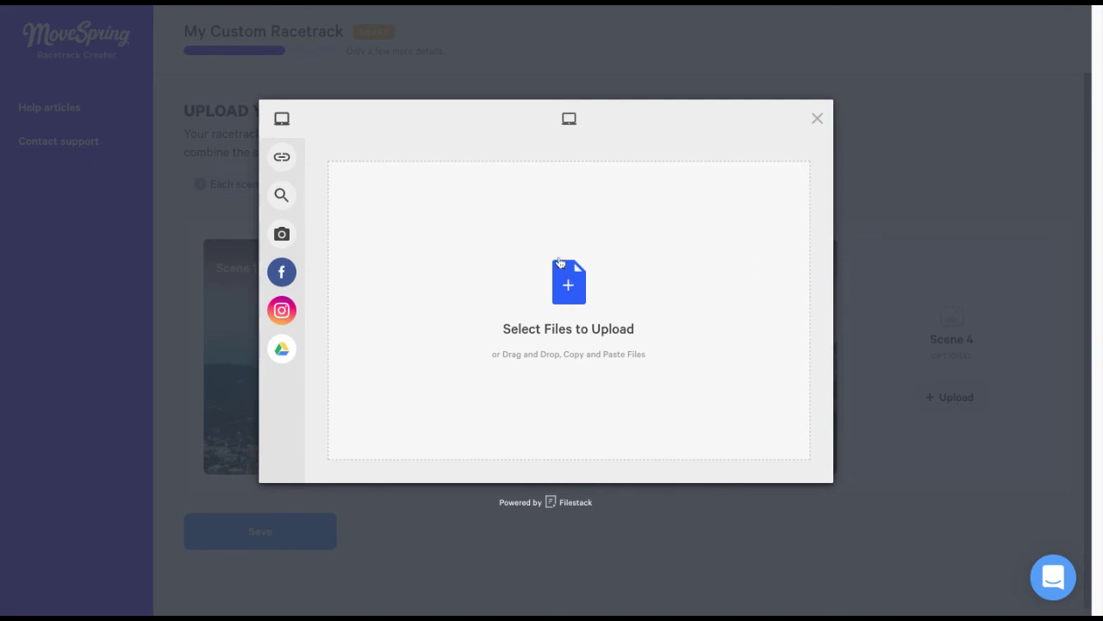
{"action": "left_click", "coordinate": [536, 276]}
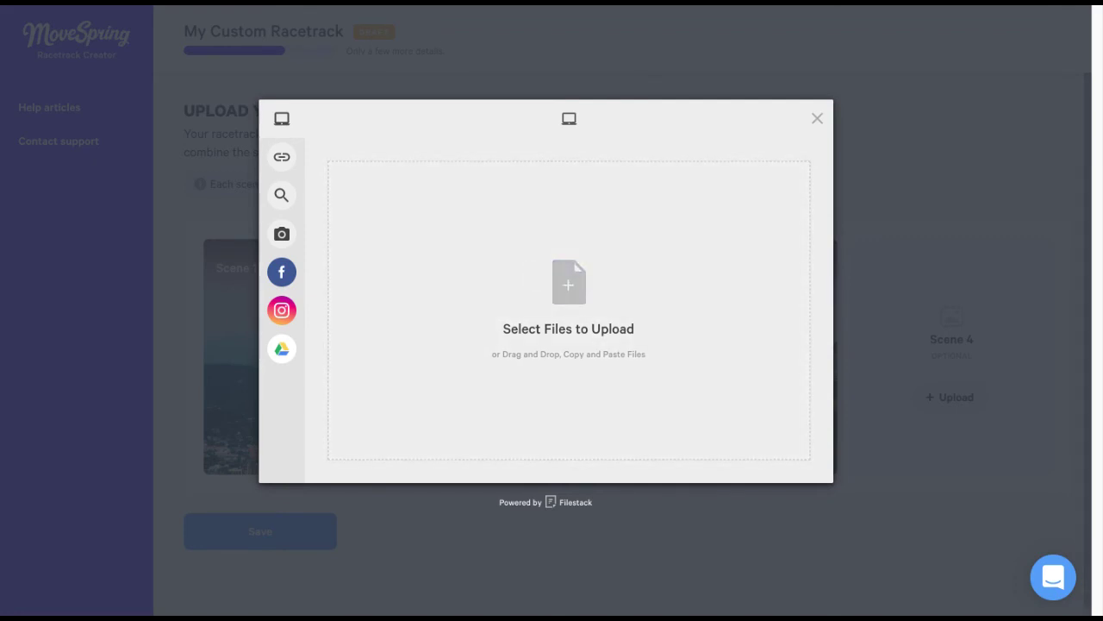
{"action": "left_click", "coordinate": [784, 463]}
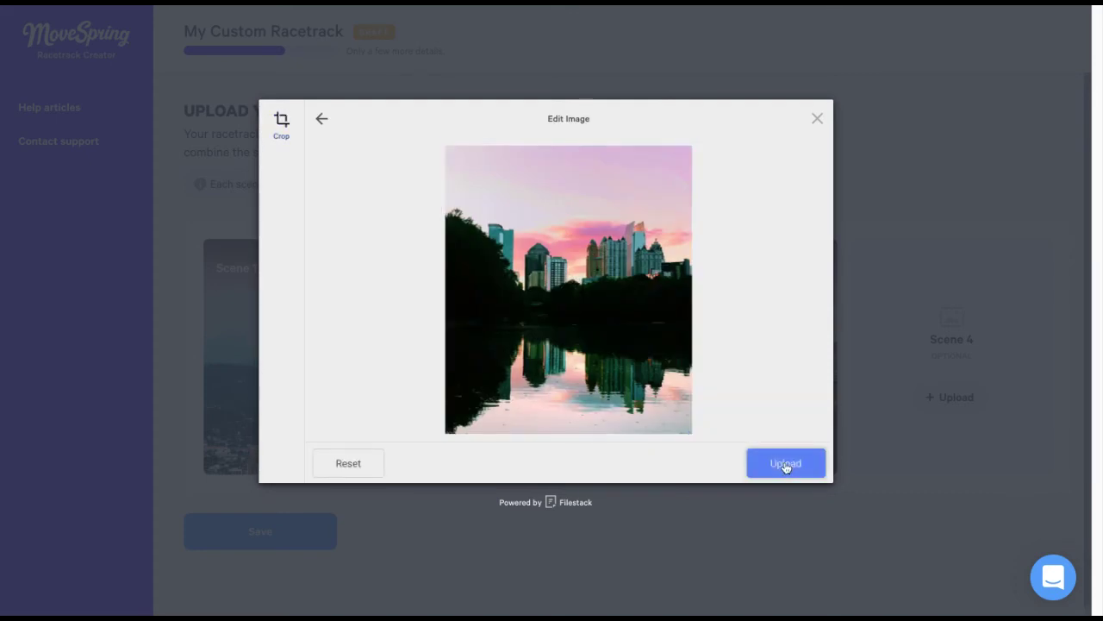
{"action": "left_click", "coordinate": [785, 464]}
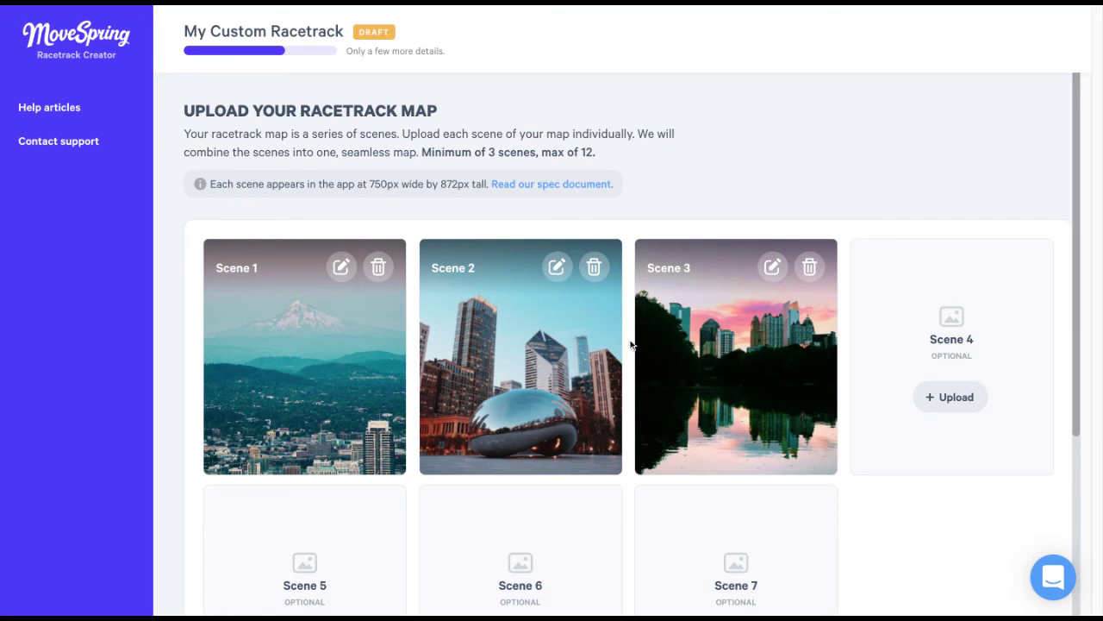
{"action": "left_click", "coordinate": [594, 269]}
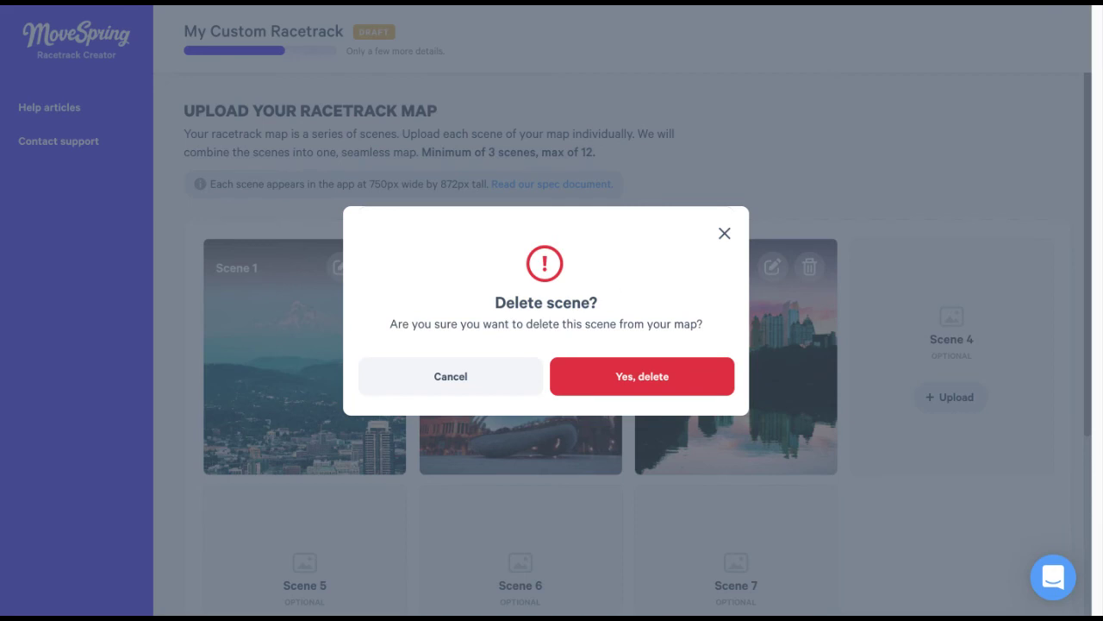
{"action": "left_click", "coordinate": [692, 388]}
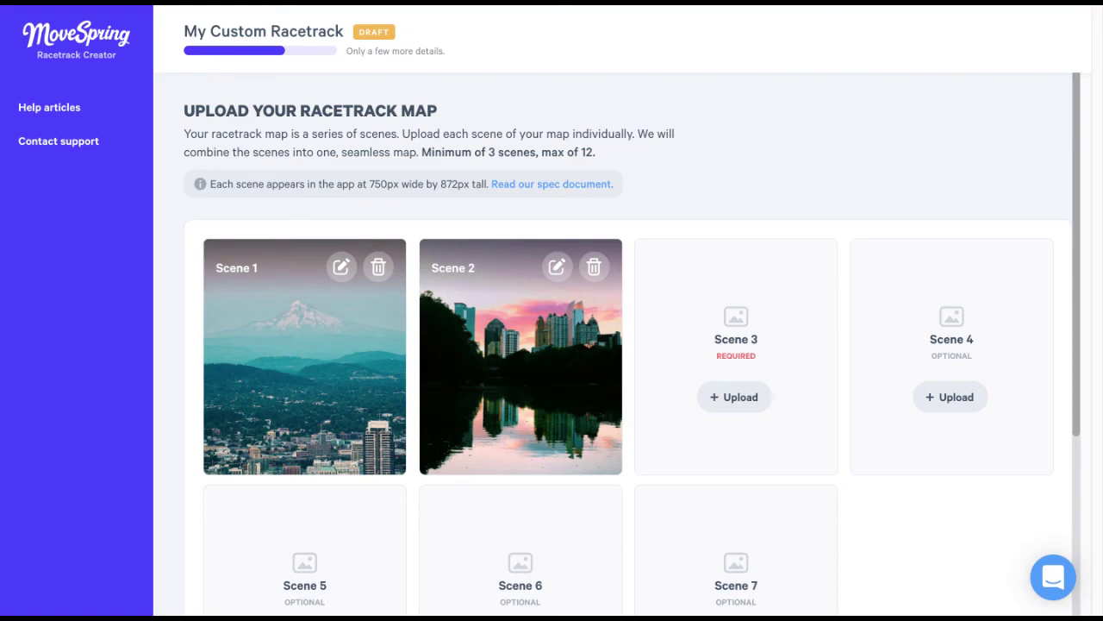
Put the bridge-and-skyline photo into Scene 3 and save the map with three scenes
{"action": "left_click", "coordinate": [750, 396]}
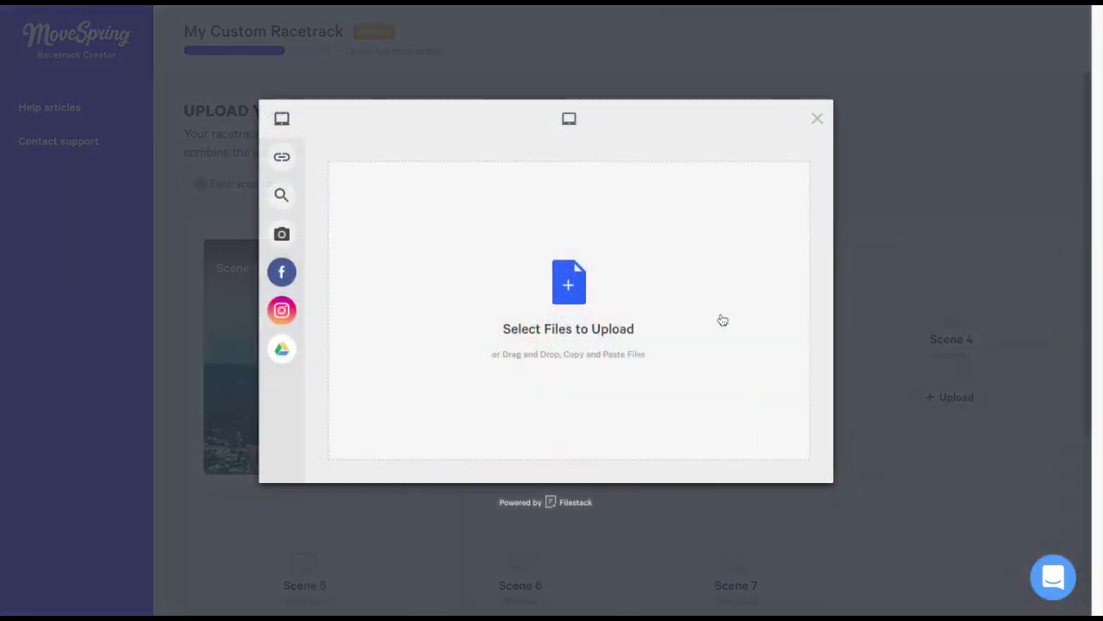
{"action": "left_click", "coordinate": [570, 295]}
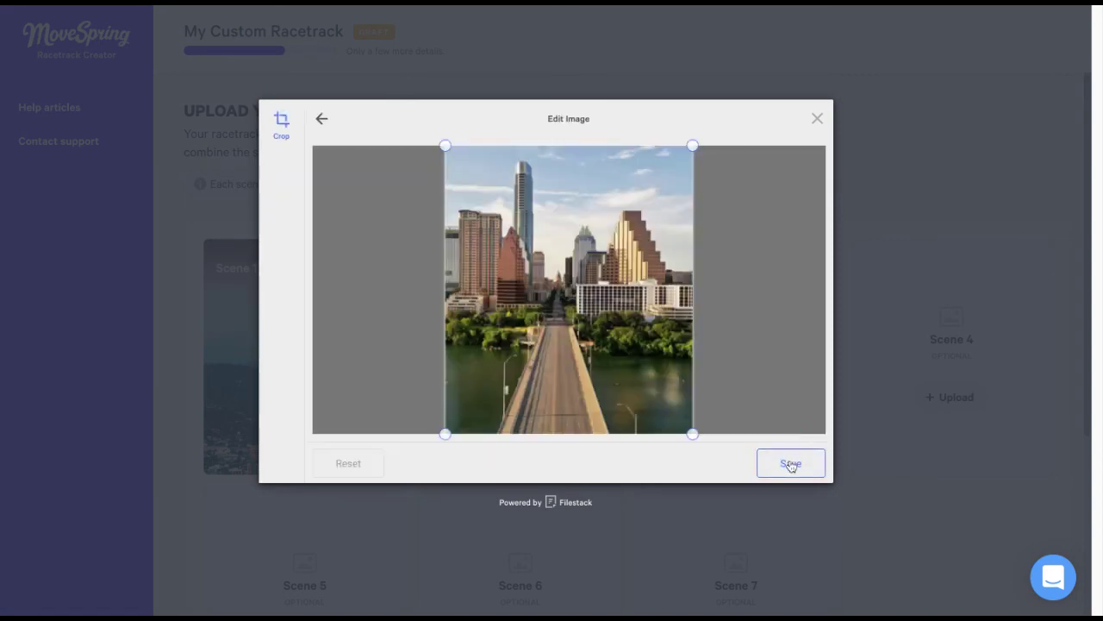
{"action": "left_click", "coordinate": [791, 464]}
{"action": "left_click", "coordinate": [786, 464]}
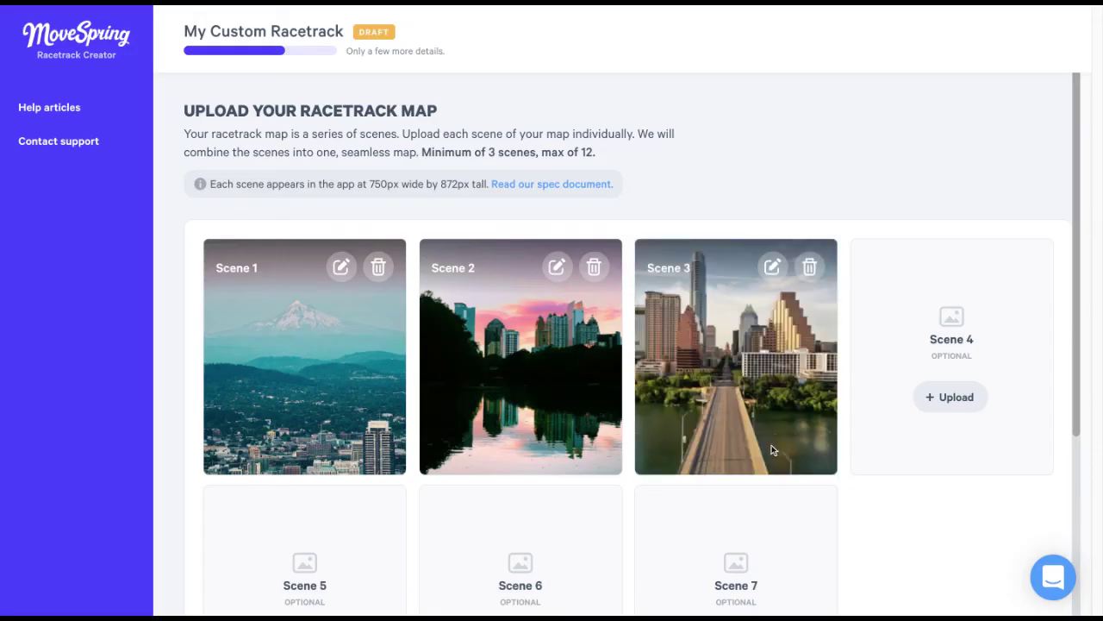
{"action": "scroll", "coordinate": [771, 445], "scroll_direction": "down", "scroll_amount": 3}
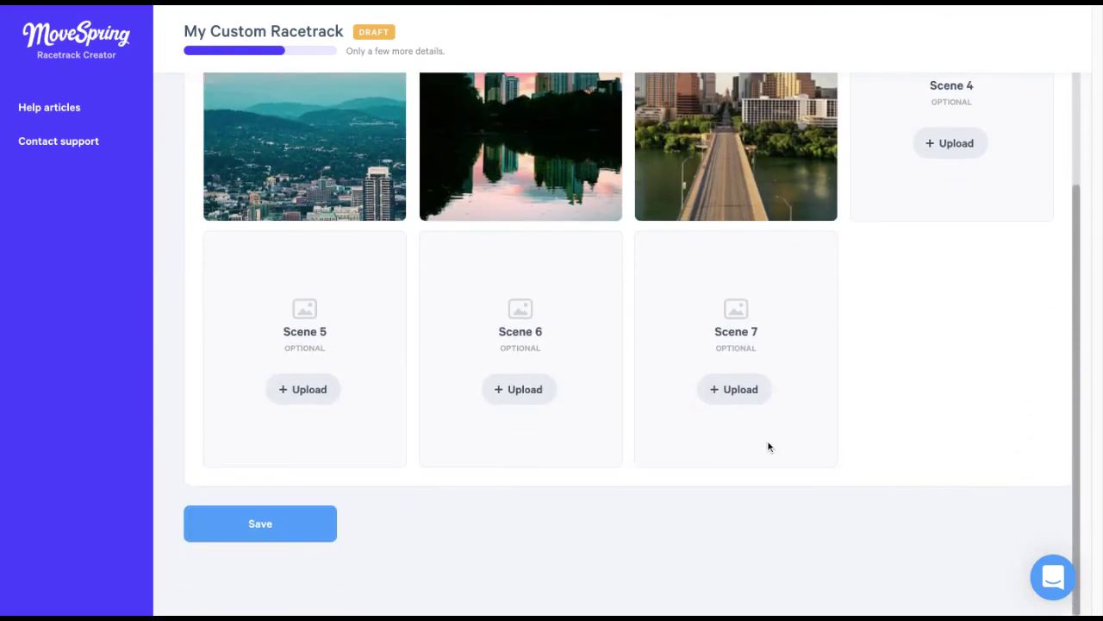
{"action": "left_click", "coordinate": [295, 535]}
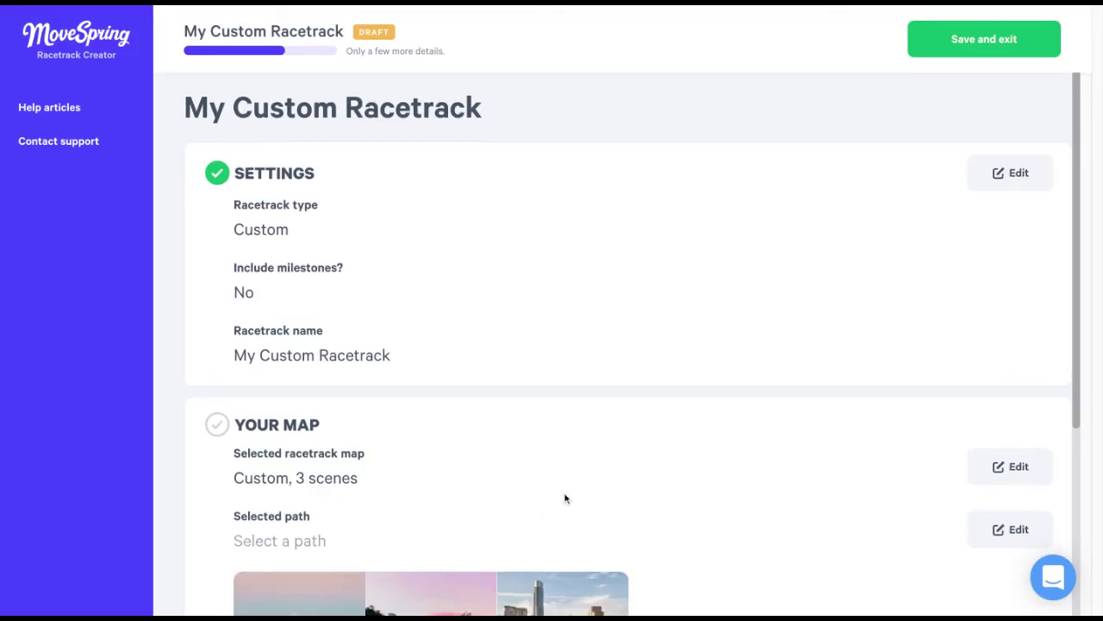
Pick Path 2 as the racetrack route after previewing Path 5
{"action": "scroll", "coordinate": [565, 496], "scroll_direction": "down", "scroll_amount": 2}
{"action": "scroll", "coordinate": [562, 496], "scroll_direction": "down", "scroll_amount": 3}
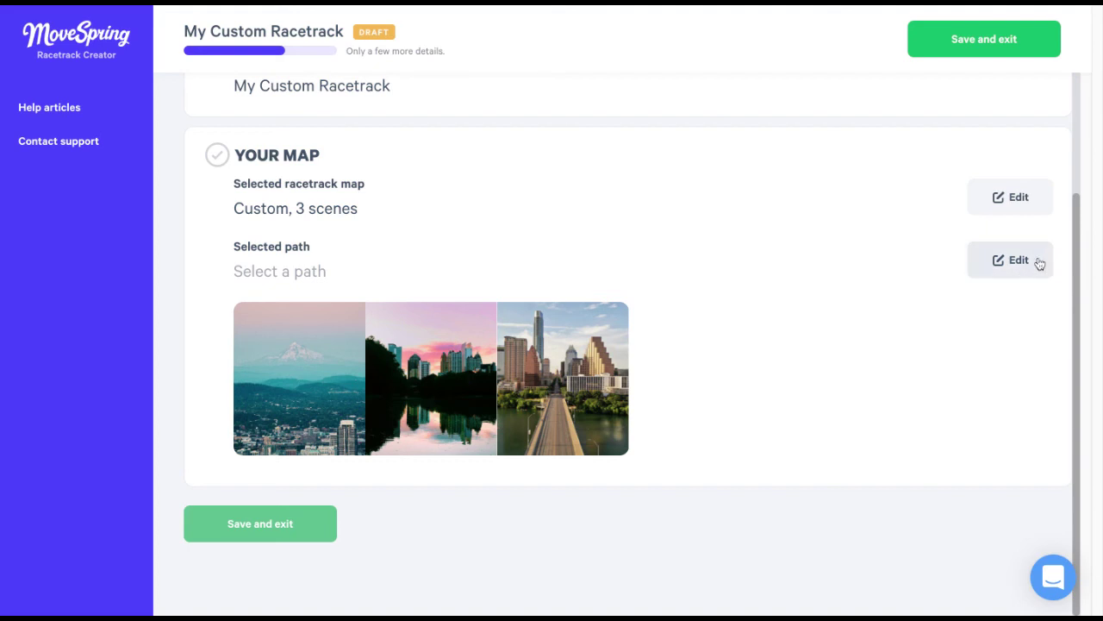
{"action": "left_click", "coordinate": [1010, 260]}
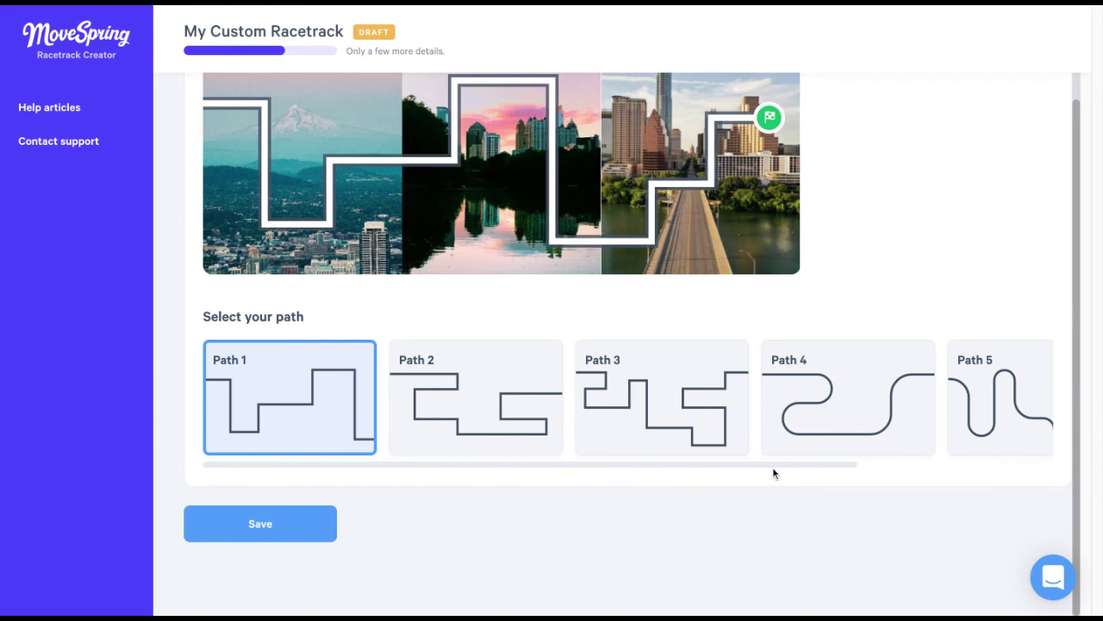
{"action": "scroll", "coordinate": [773, 470], "scroll_direction": "right", "scroll_amount": 3}
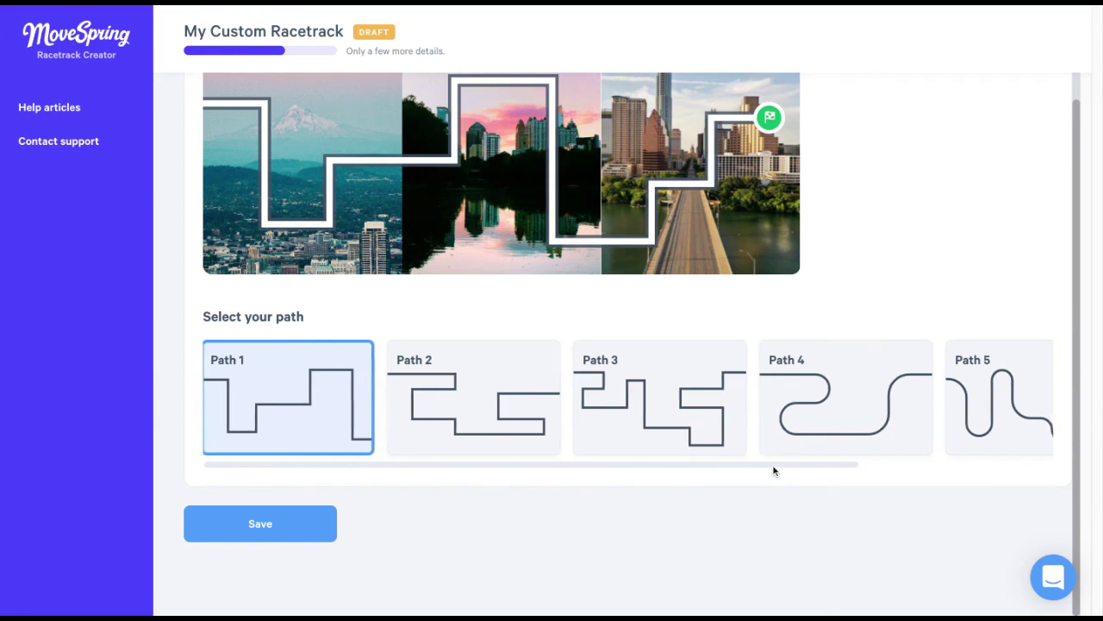
{"action": "scroll", "coordinate": [628, 402], "scroll_direction": "right", "scroll_amount": 5}
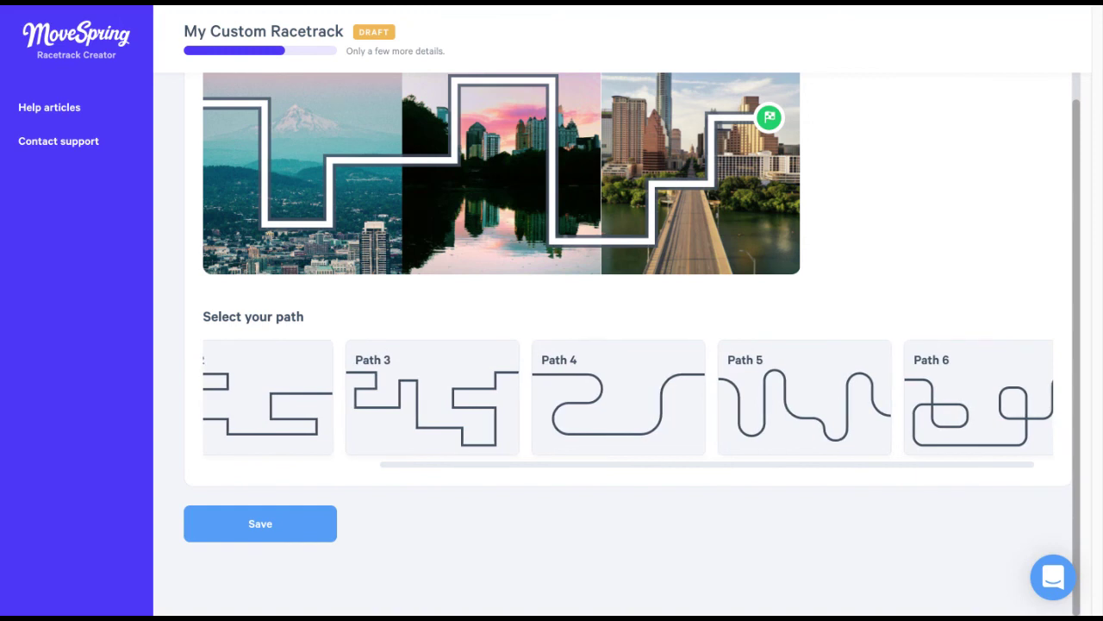
{"action": "left_click", "coordinate": [850, 407]}
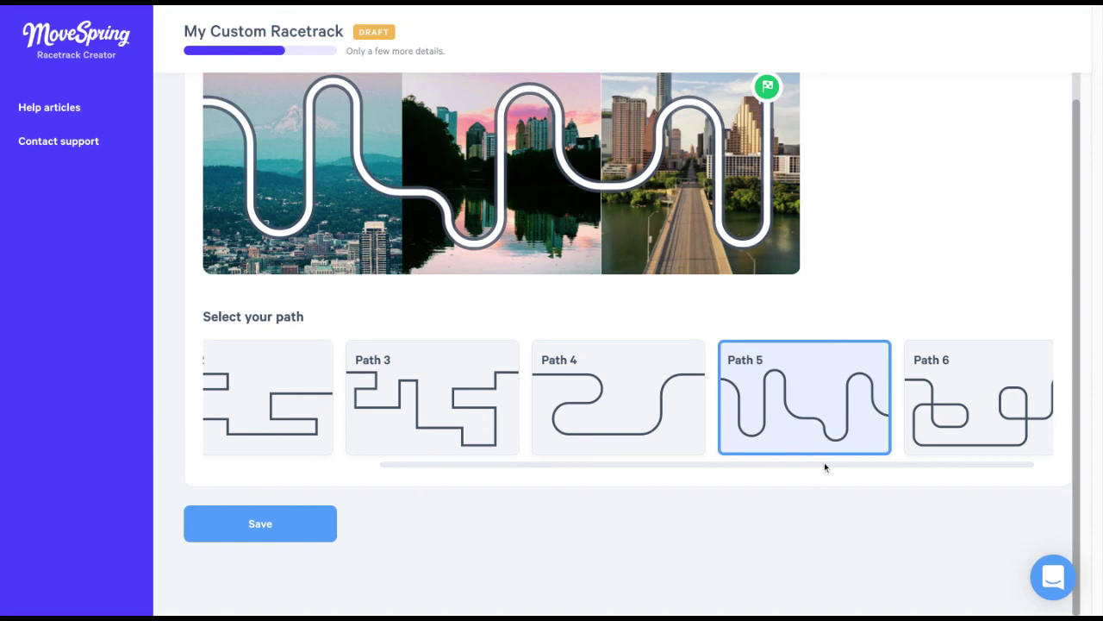
{"action": "scroll", "coordinate": [824, 462], "scroll_direction": "left", "scroll_amount": 5}
{"action": "left_click", "coordinate": [482, 420]}
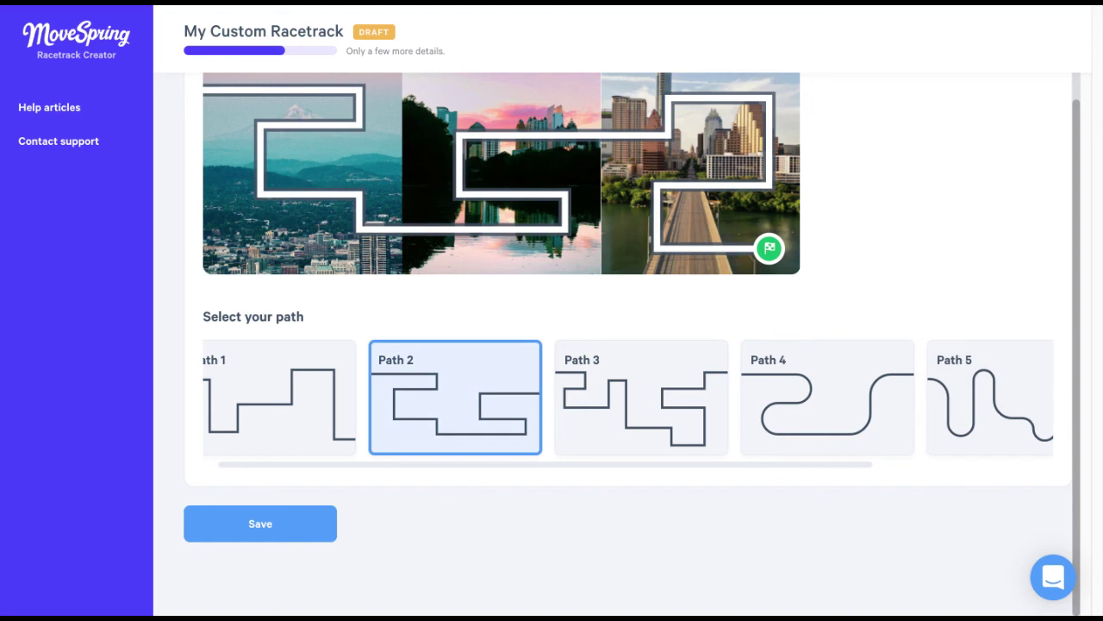
Save the Path 2 selection and publish My Custom Racetrack
{"action": "left_click", "coordinate": [303, 533]}
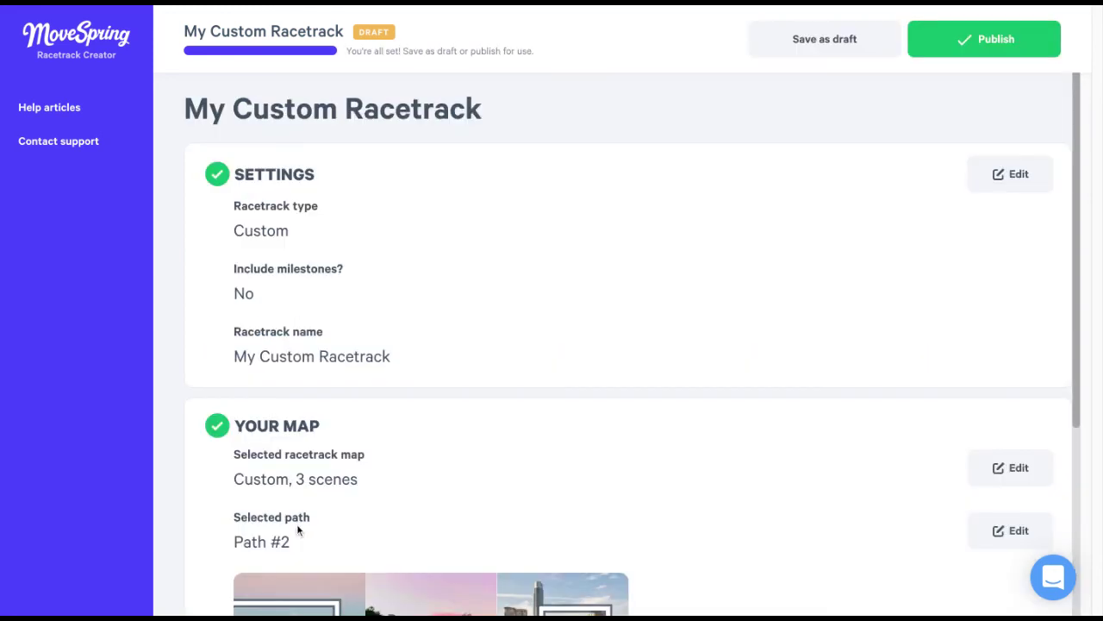
{"action": "scroll", "coordinate": [630, 476], "scroll_direction": "down", "scroll_amount": 2}
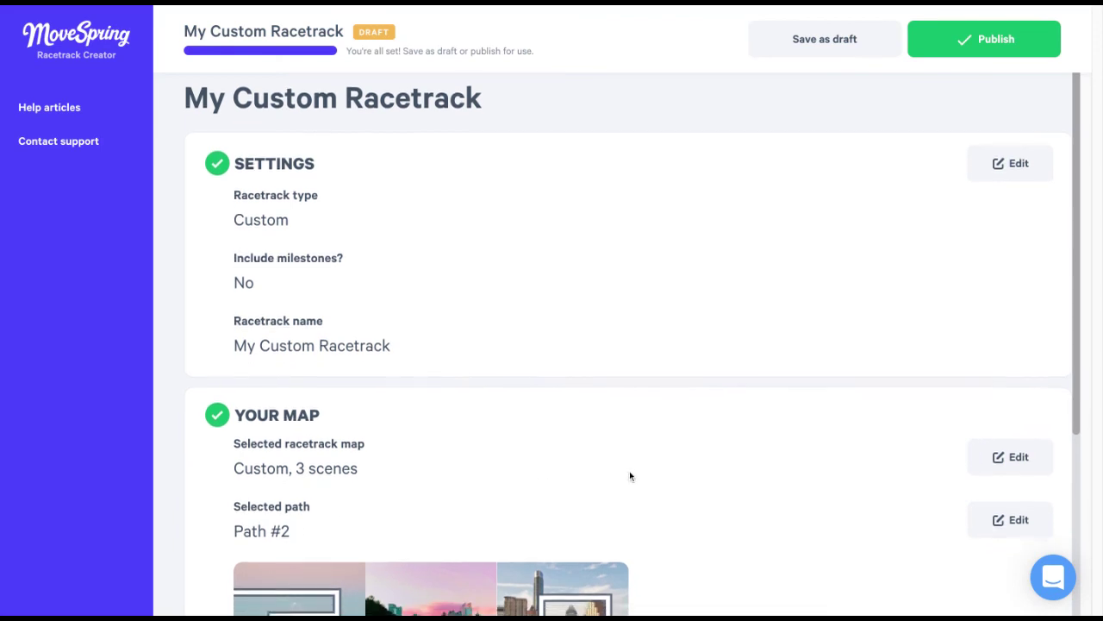
{"action": "scroll", "coordinate": [630, 475], "scroll_direction": "down", "scroll_amount": 4}
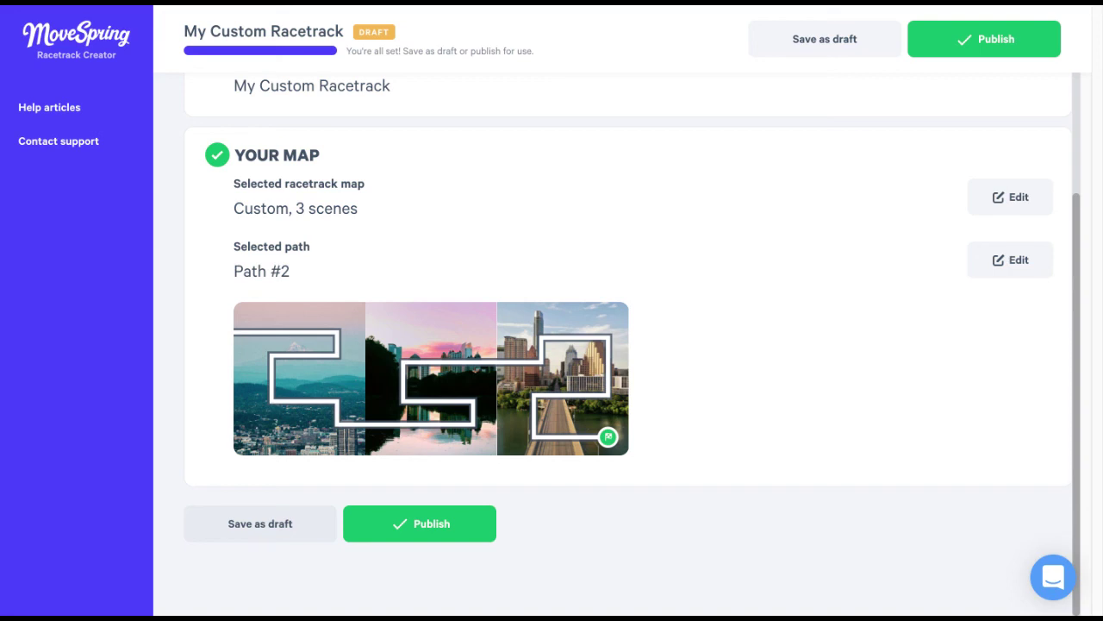
{"action": "left_click", "coordinate": [457, 525]}
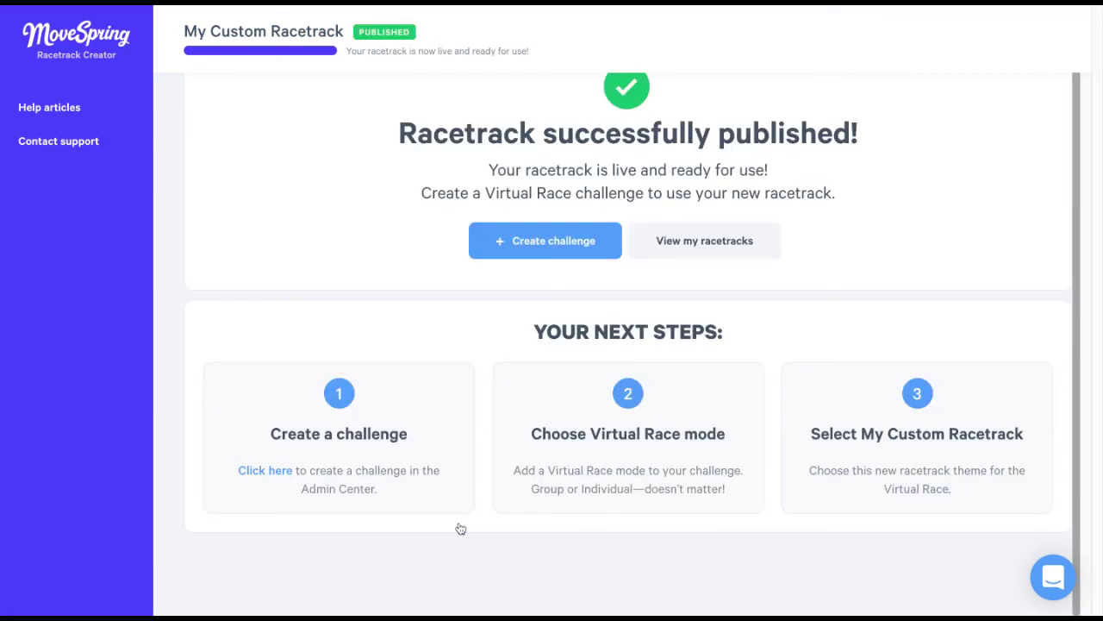